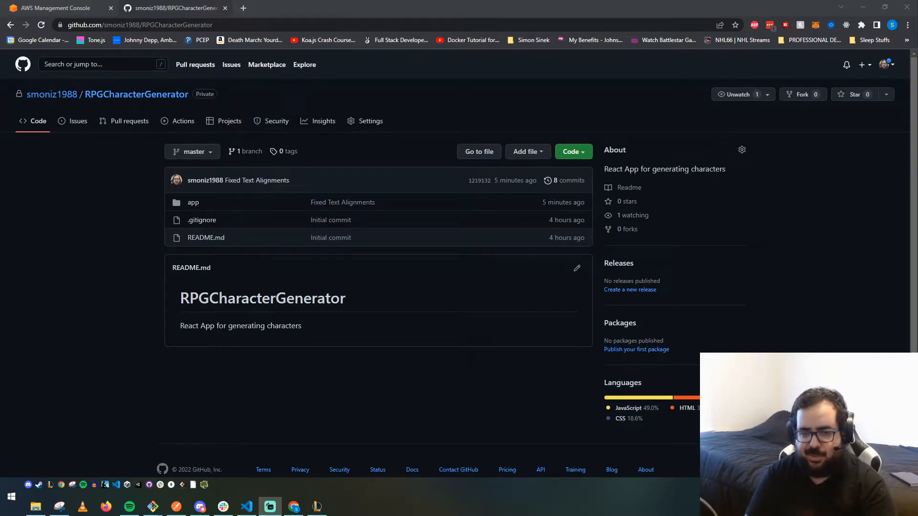
- Browse into the repository's app folder and back to the repository root
{"action": "left_click", "coordinate": [191, 204]}
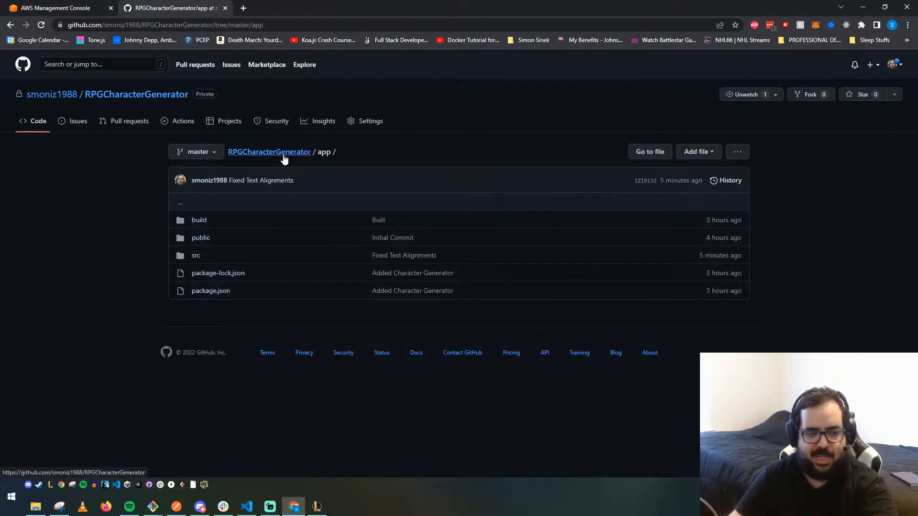
{"action": "left_click", "coordinate": [254, 152]}
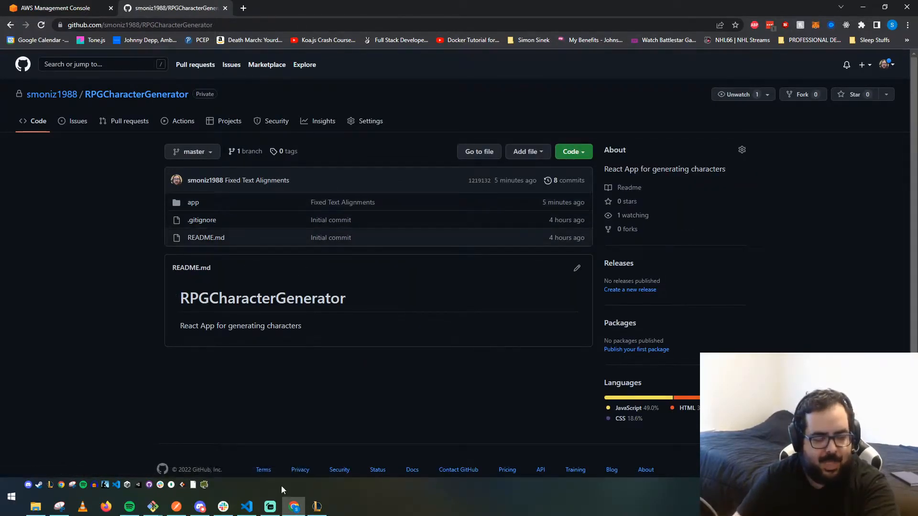
- Open a new terminal in the code editor and change into the app directory
{"action": "left_click", "coordinate": [246, 506]}
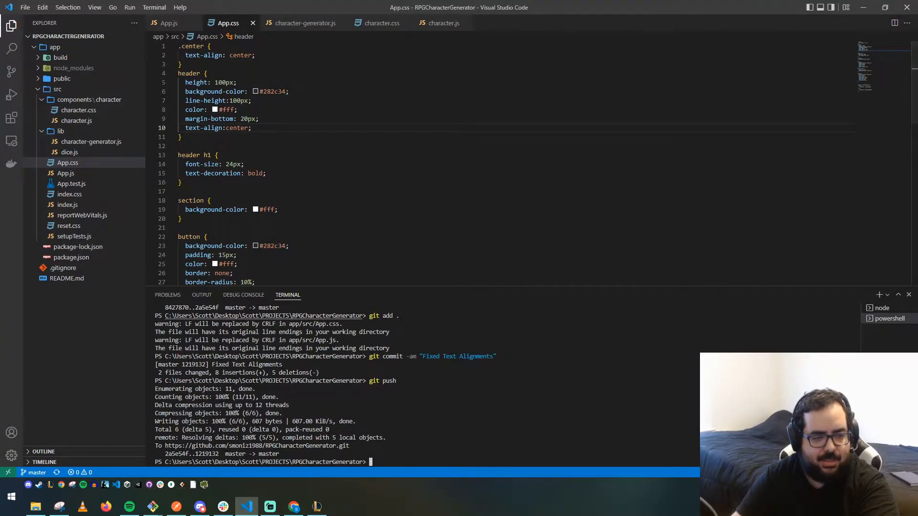
{"action": "left_click", "coordinate": [154, 7]}
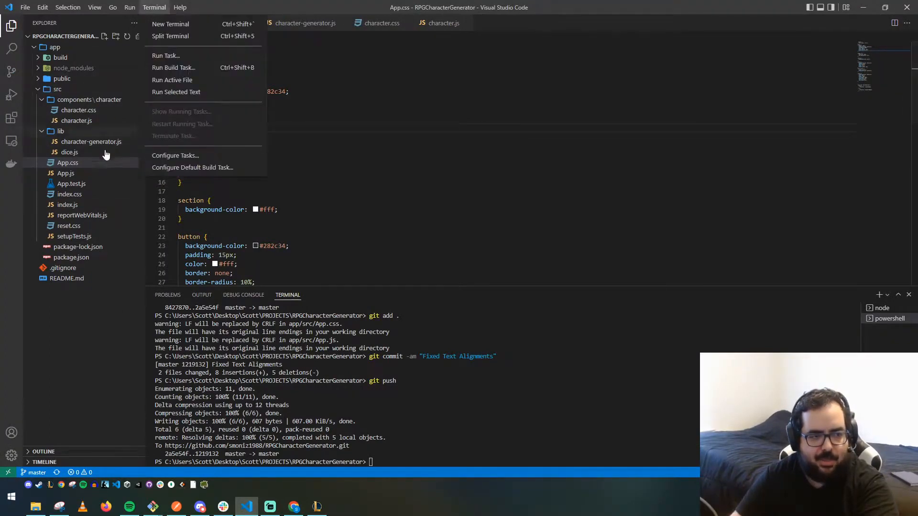
{"action": "left_click", "coordinate": [162, 23]}
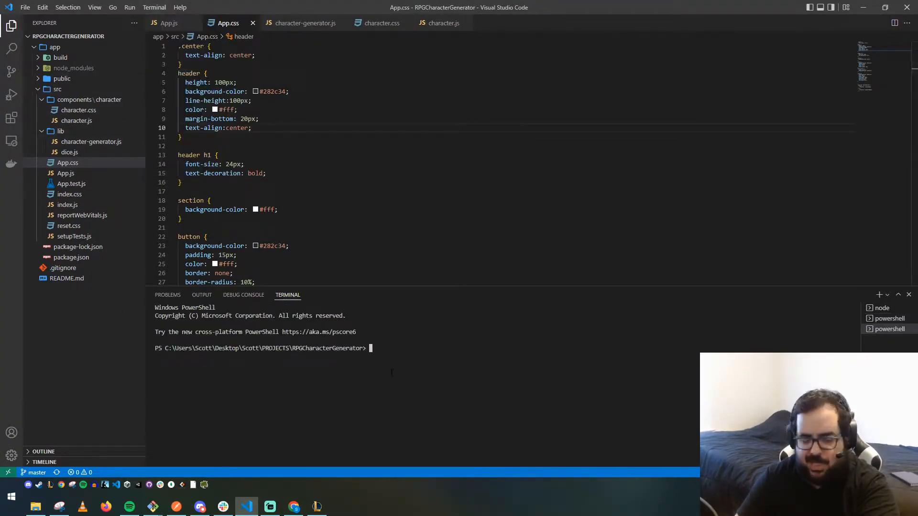
{"action": "type", "text": "npm"}
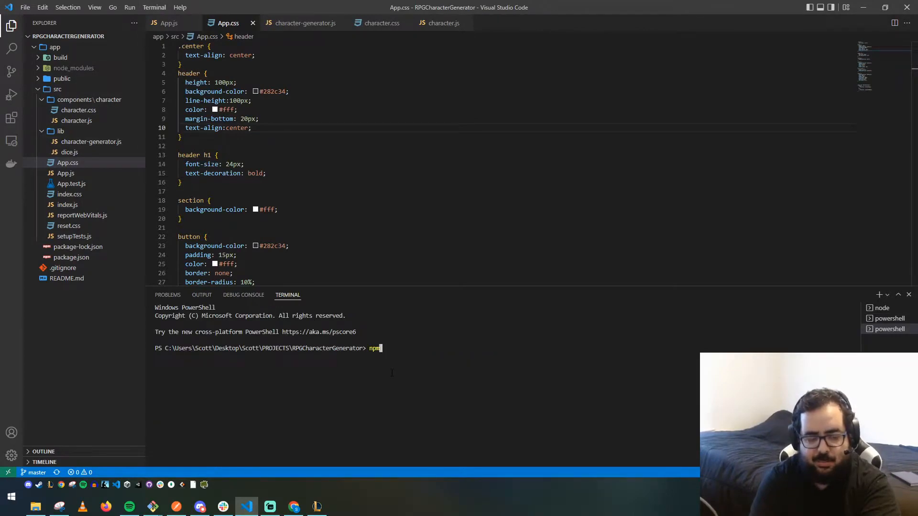
{"action": "key", "text": "Return"}
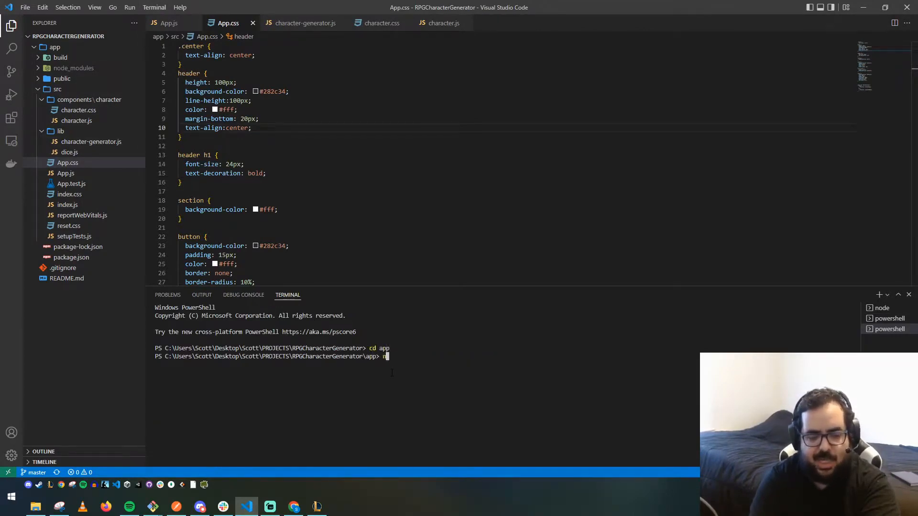
- Run npm run build in the app folder to produce the production build
{"action": "type", "text": "npm run build"}
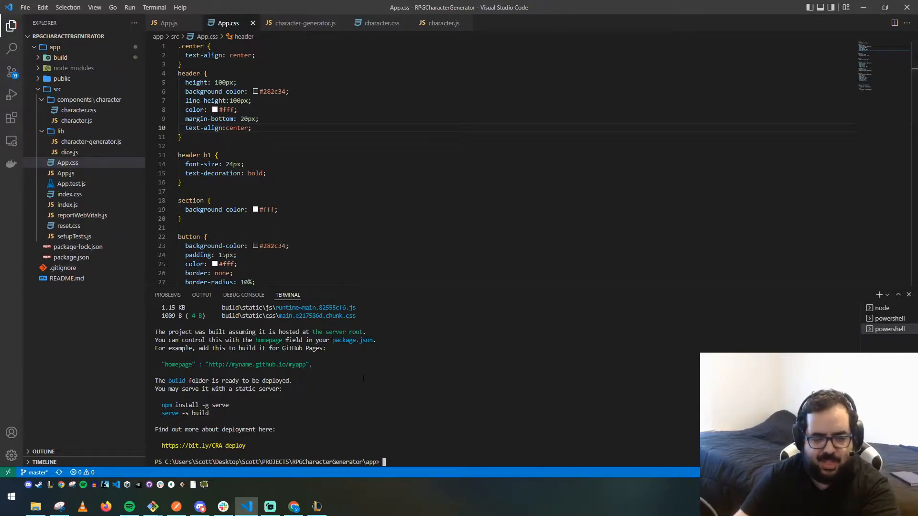
{"action": "scroll", "coordinate": [277, 366], "scroll_direction": "up", "scroll_amount": 2}
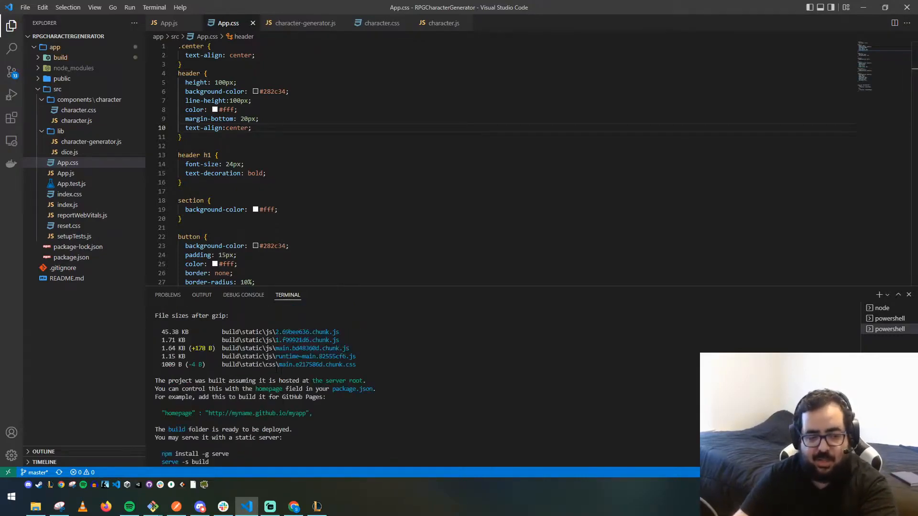
{"action": "scroll", "coordinate": [277, 369], "scroll_direction": "down", "scroll_amount": 2}
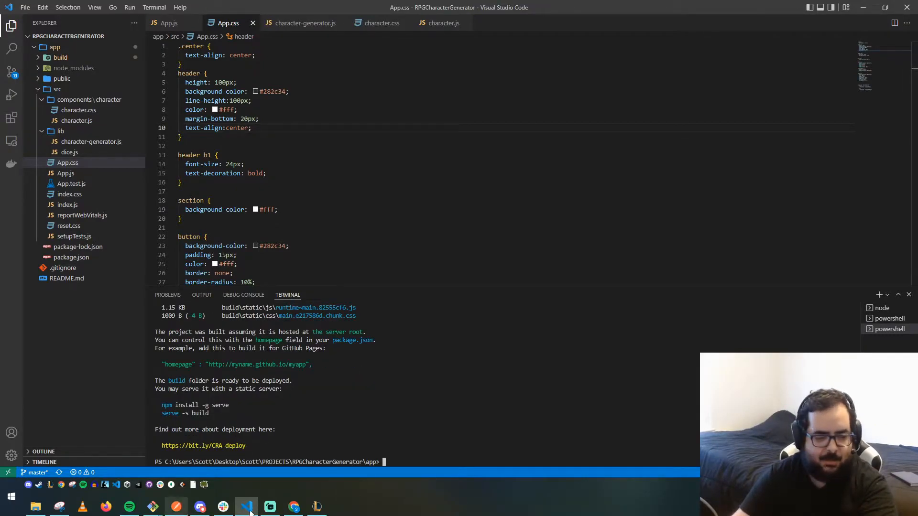
- Open localhost in a new browser tab to preview the running app
{"action": "left_click", "coordinate": [294, 506]}
{"action": "left_click", "coordinate": [244, 8]}
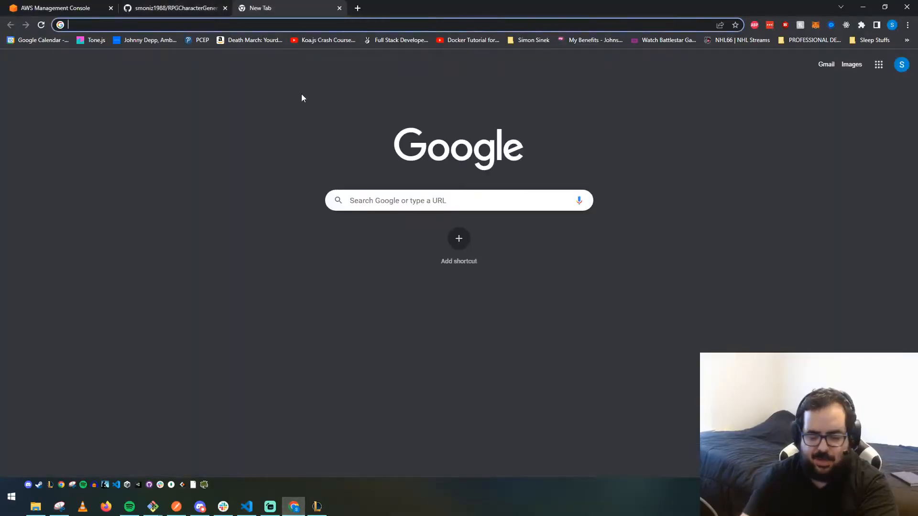
{"action": "type", "text": "localhost:"}
{"action": "key", "text": "Return"}
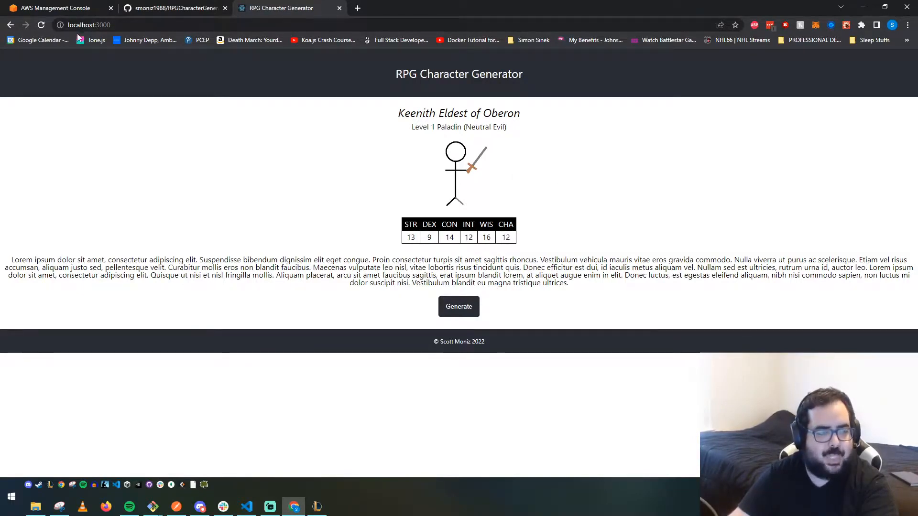
- Switch to the AWS console and open the AWS Amplify service by searching for amplify
{"action": "left_click", "coordinate": [174, 11]}
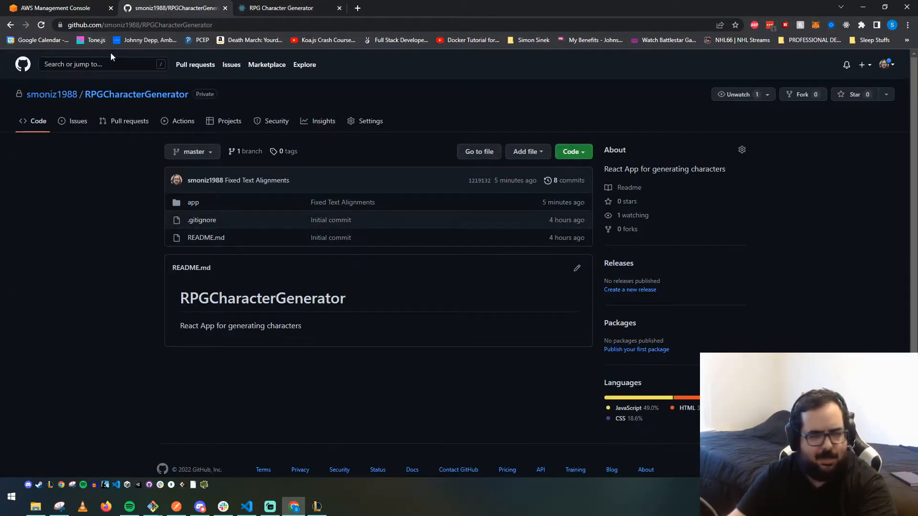
{"action": "left_click", "coordinate": [50, 7]}
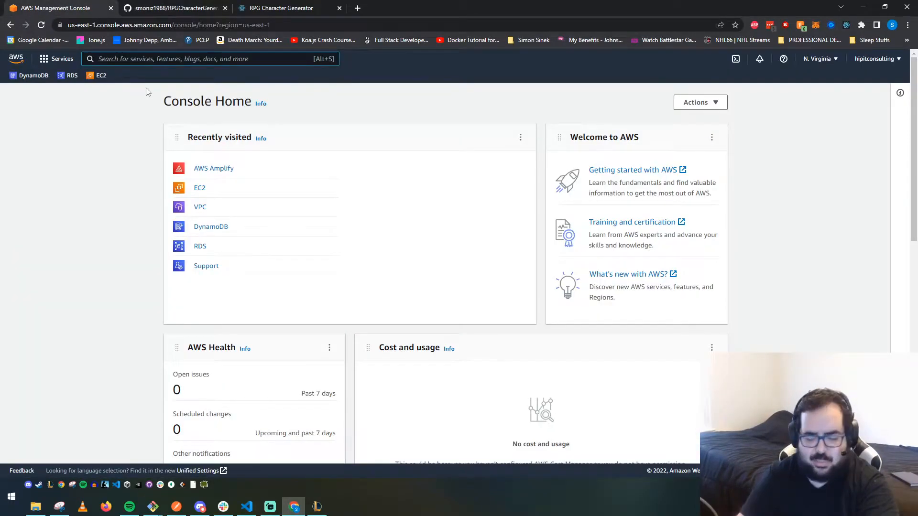
{"action": "type", "text": "amplify"}
{"action": "mouse_move", "coordinate": [377, 150]}
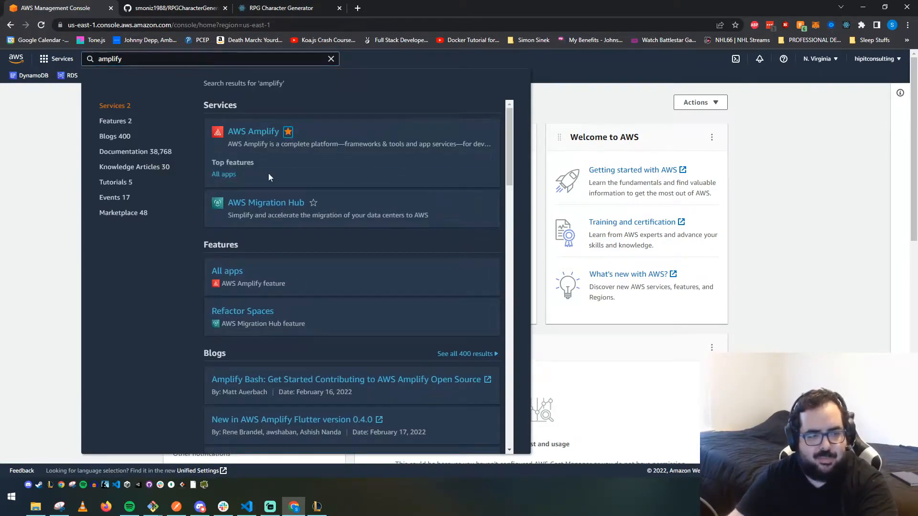
{"action": "left_click", "coordinate": [233, 134]}
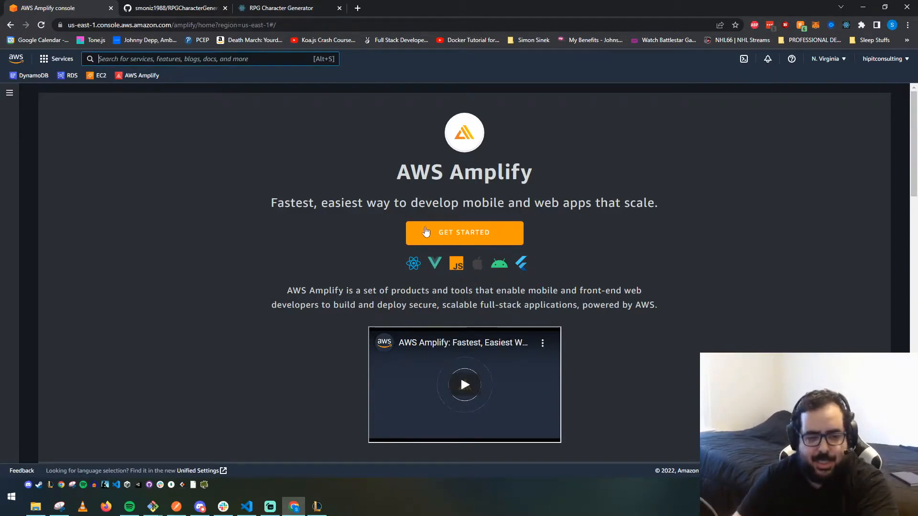
- Start Amplify Hosting and choose GitHub as the source code provider
{"action": "left_click", "coordinate": [430, 232]}
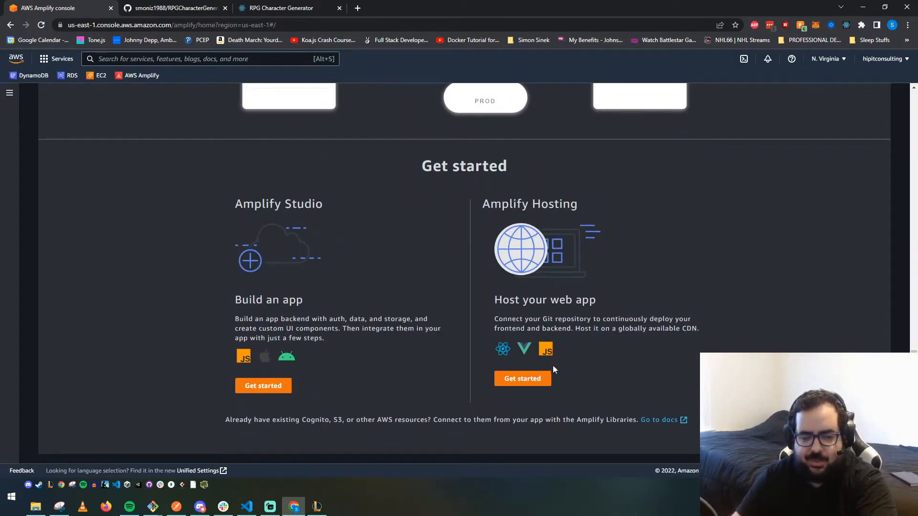
{"action": "left_click", "coordinate": [526, 382]}
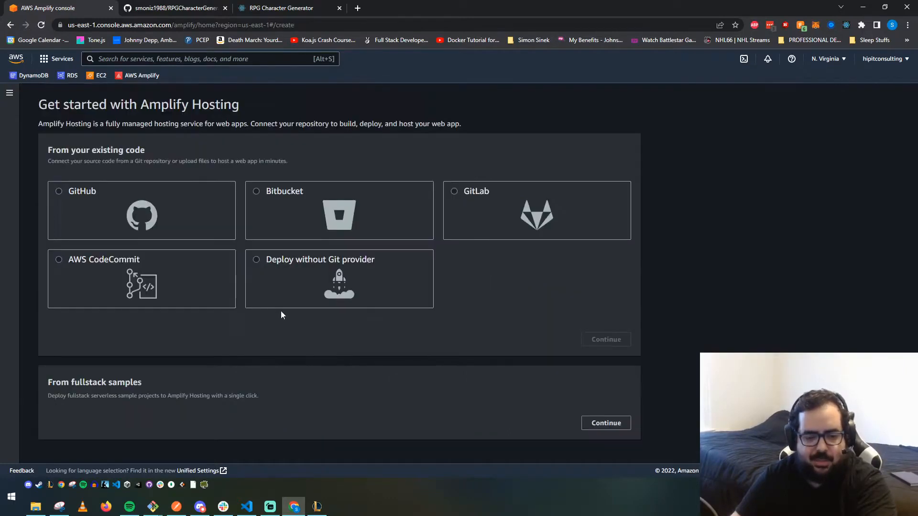
{"action": "left_click", "coordinate": [72, 193]}
{"action": "left_click", "coordinate": [606, 354]}
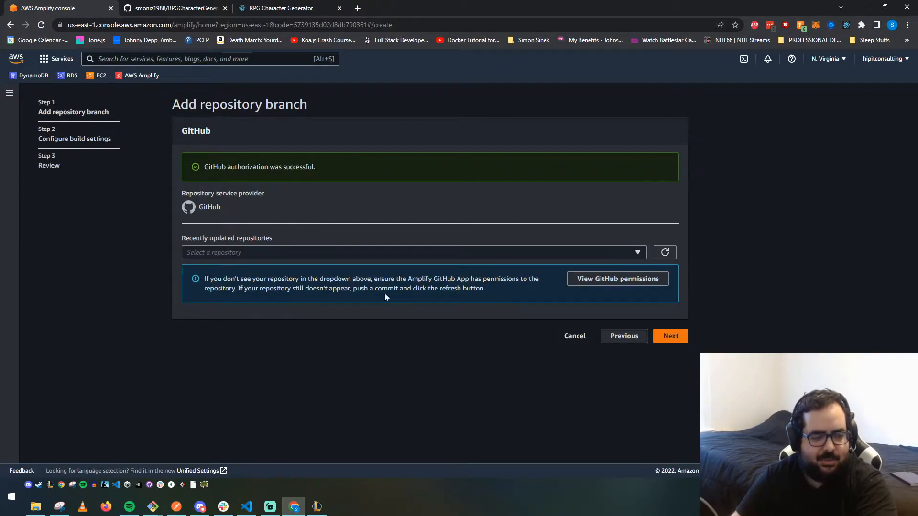
- Select the RPGCharacterGenerator repository and set the monorepo root folder to app
{"action": "left_click", "coordinate": [306, 255]}
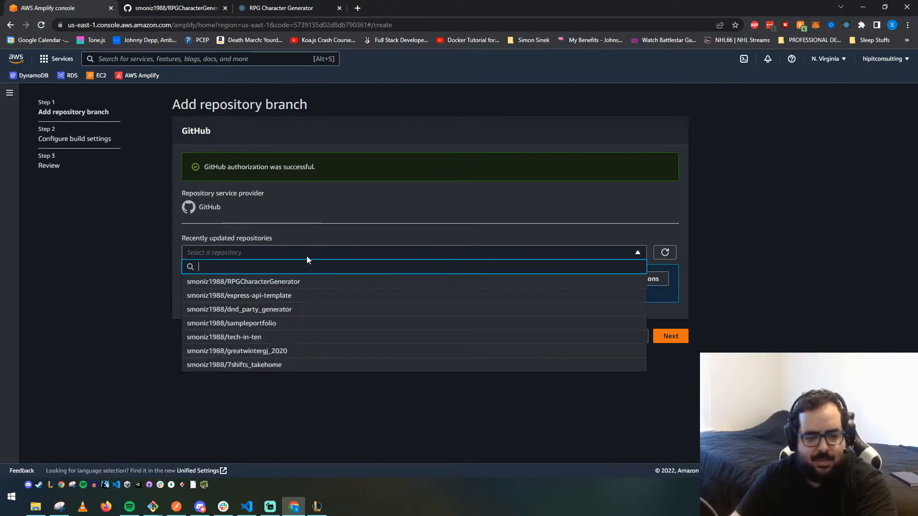
{"action": "left_click", "coordinate": [296, 283]}
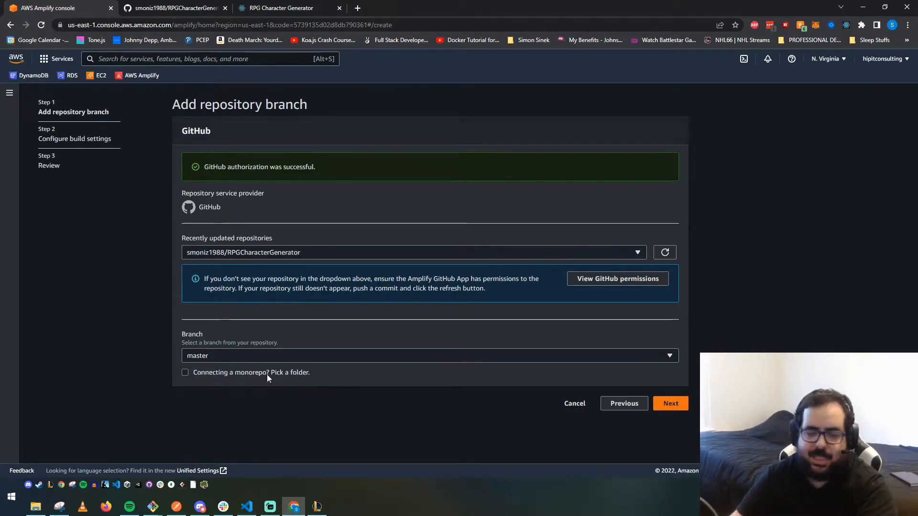
{"action": "left_click", "coordinate": [185, 373]}
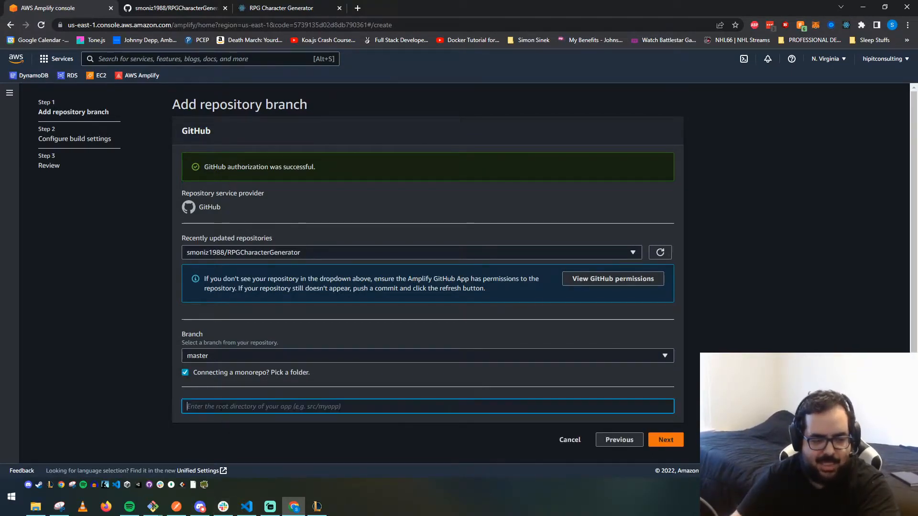
{"action": "type", "text": "app"}
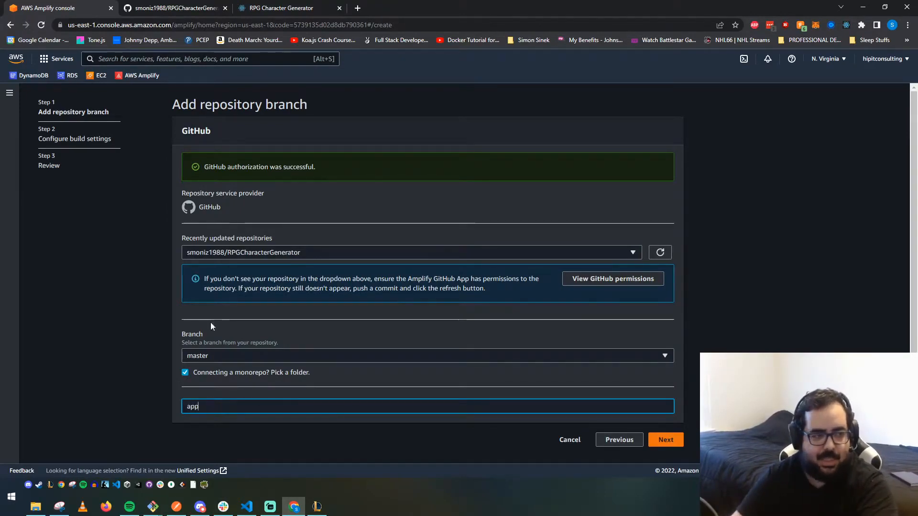
- Check the repository's folder structure in the GitHub tab before continuing
{"action": "left_click", "coordinate": [174, 8]}
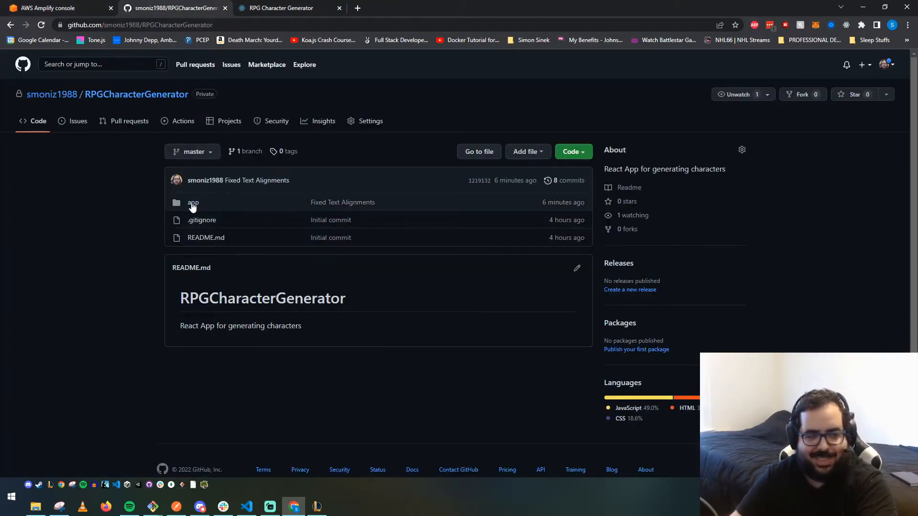
{"action": "left_click", "coordinate": [55, 8]}
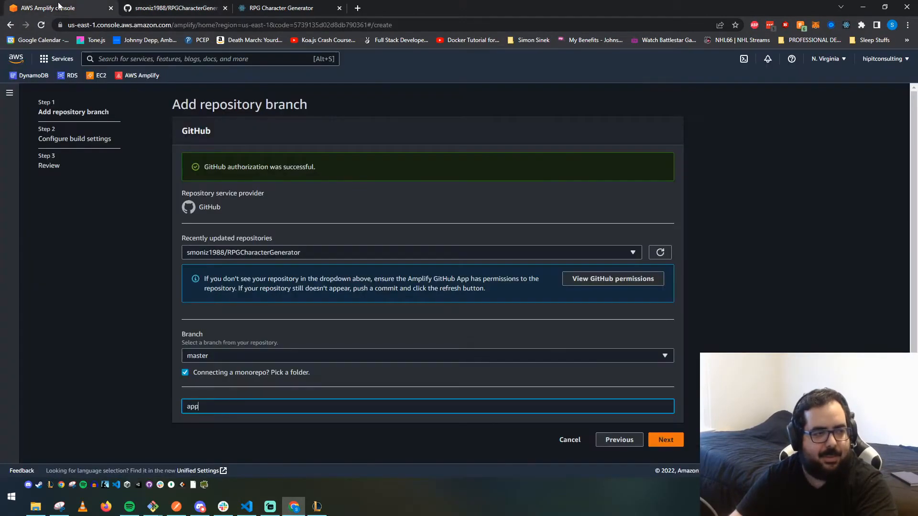
{"action": "left_click", "coordinate": [180, 9]}
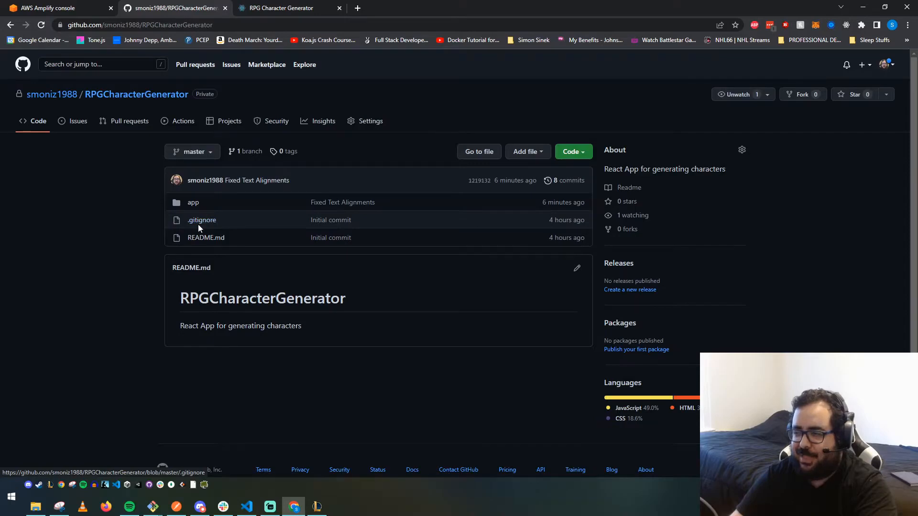
{"action": "left_click", "coordinate": [67, 8]}
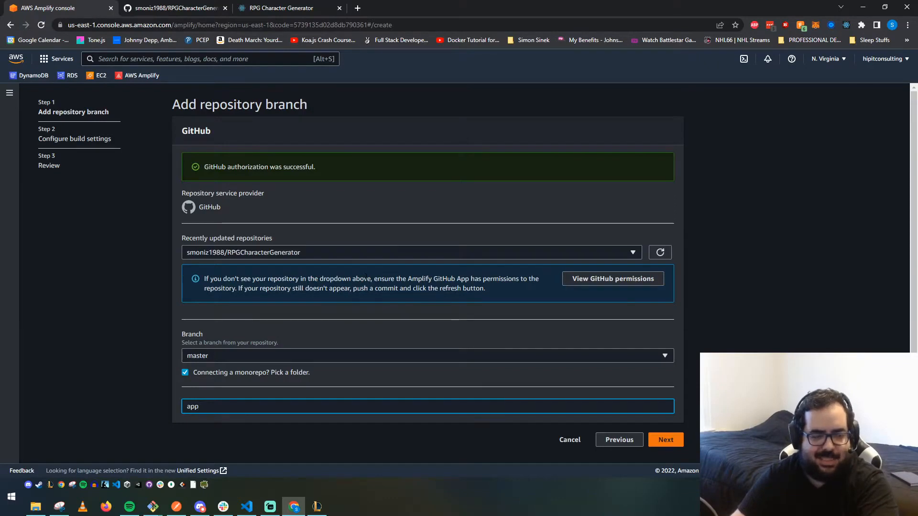
- Accept the auto-detected build settings for RPGCharacterGenerator-app and continue to the review page
{"action": "left_click", "coordinate": [669, 440]}
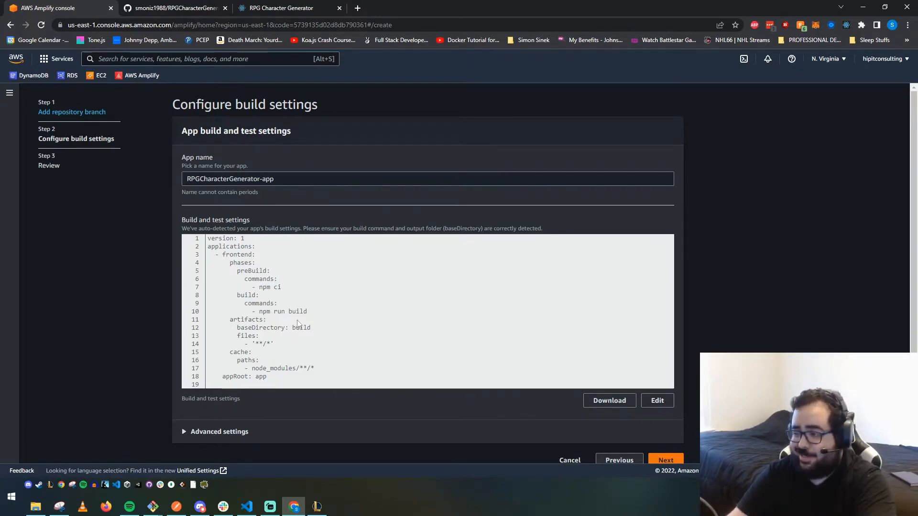
{"action": "scroll", "coordinate": [660, 454], "scroll_direction": "down", "scroll_amount": 1}
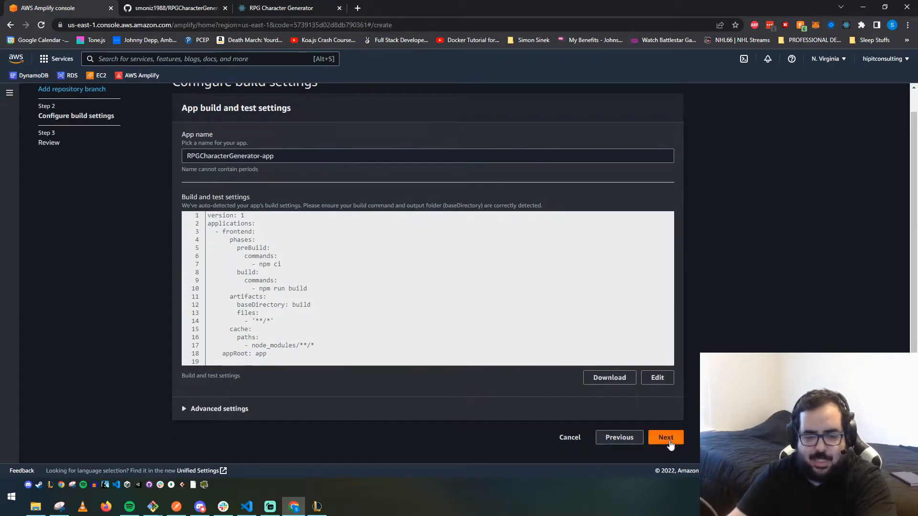
{"action": "left_click", "coordinate": [666, 438]}
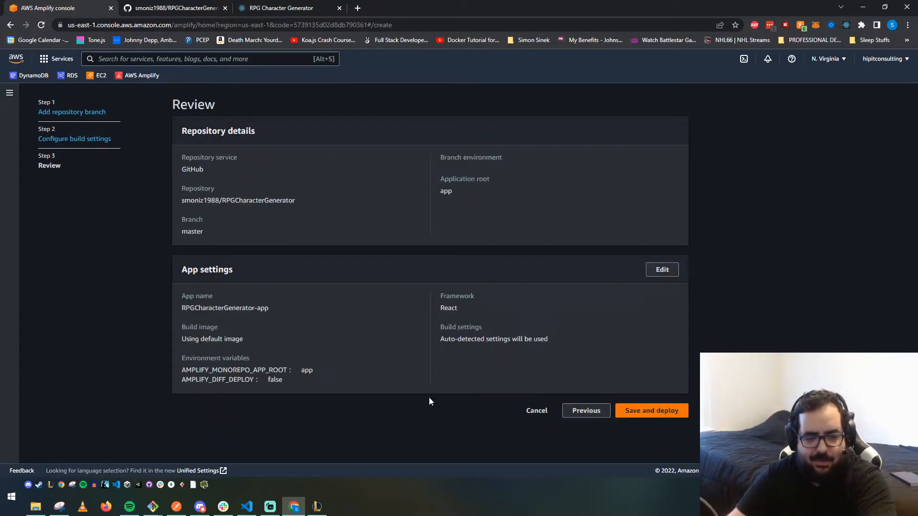
- Save and deploy the Amplify app
{"action": "left_click", "coordinate": [630, 421]}
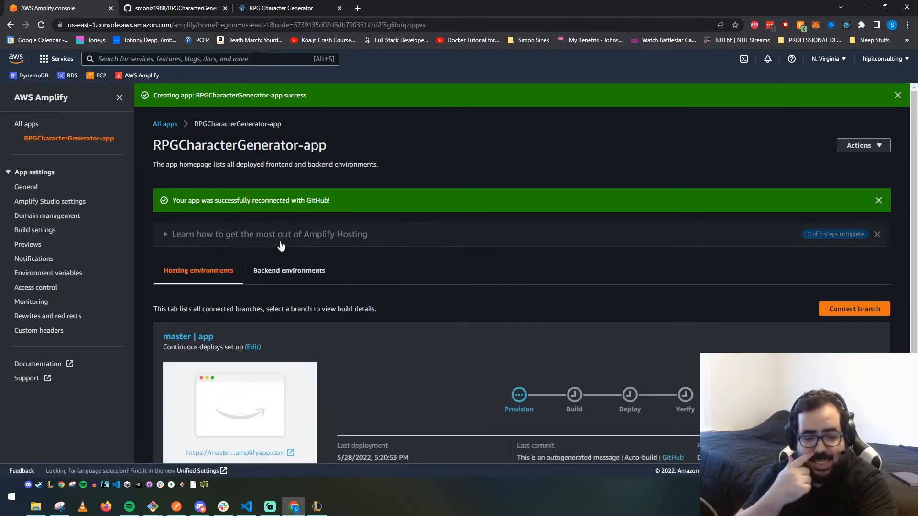
{"action": "scroll", "coordinate": [325, 265], "scroll_direction": "down", "scroll_amount": 2}
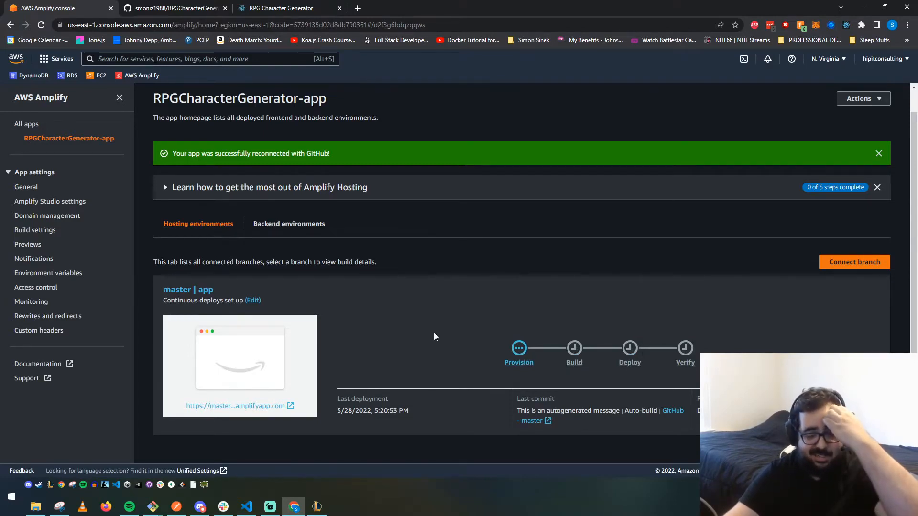
- Open the master branch's amplifyapp.com URL and read the page shown there
{"action": "left_click", "coordinate": [236, 406]}
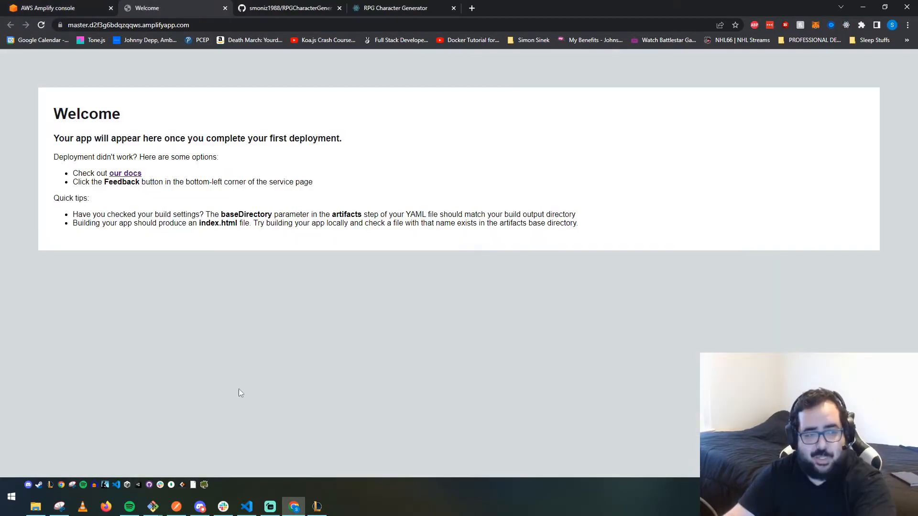
{"action": "left_click_drag", "start_coordinate": [69, 138], "coordinate": [334, 138]}
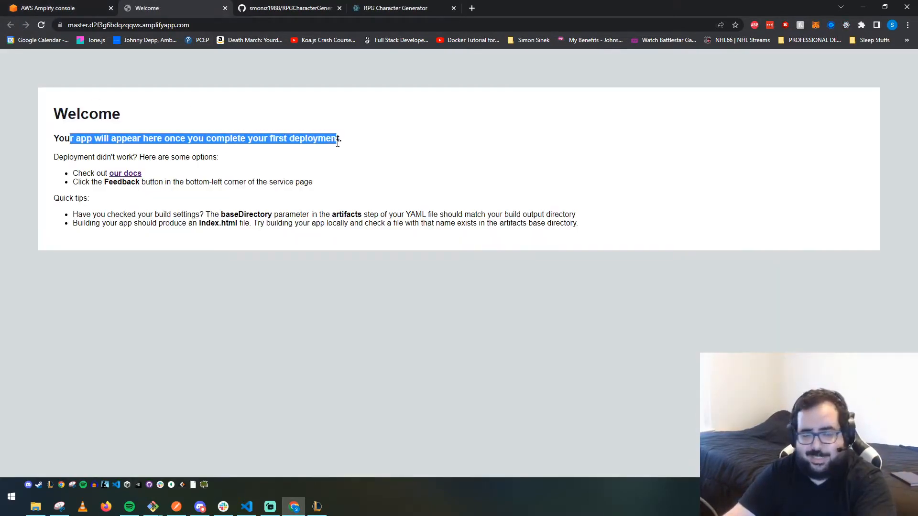
{"action": "left_click", "coordinate": [343, 153]}
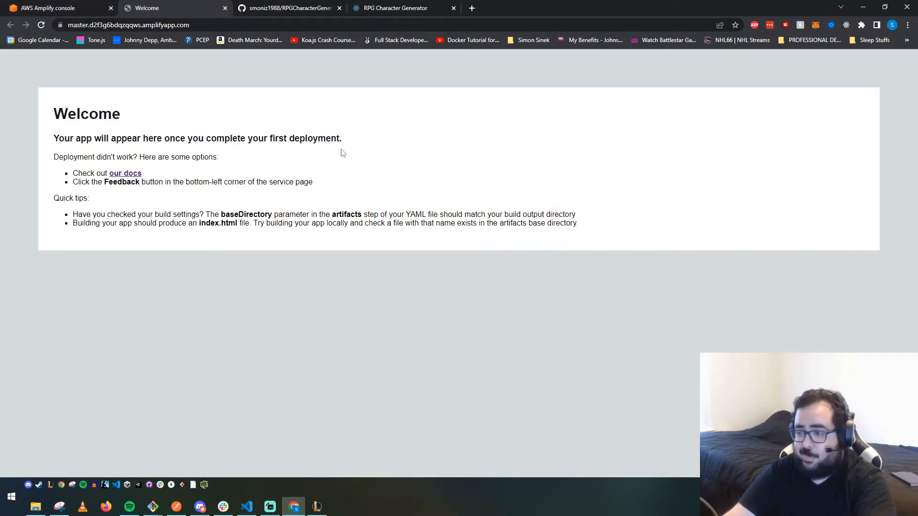
- Return to the Amplify console and expand the guide on getting the most out of Amplify Hosting
{"action": "left_click", "coordinate": [77, 7]}
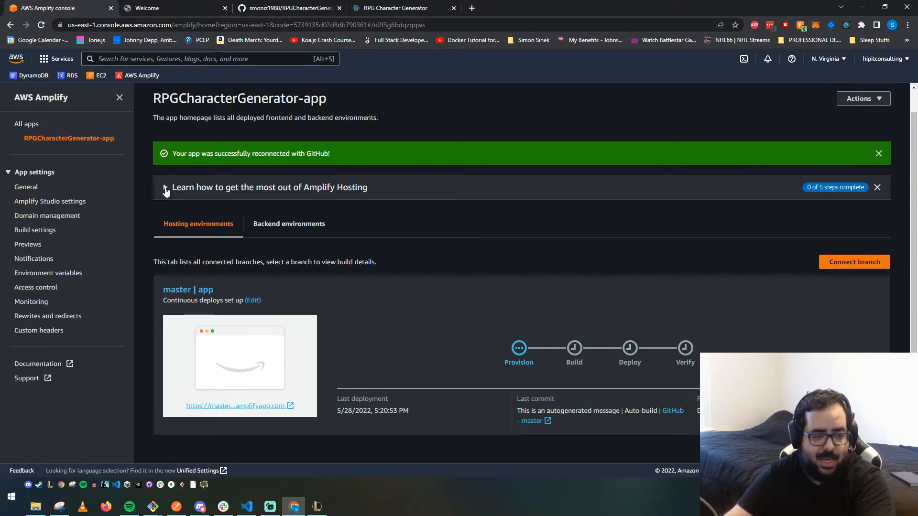
{"action": "left_click", "coordinate": [166, 188]}
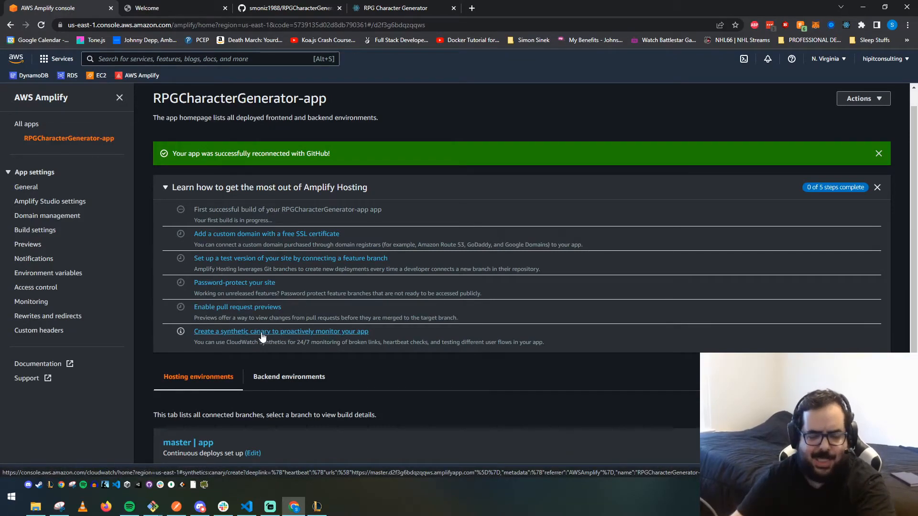
{"action": "scroll", "coordinate": [262, 337], "scroll_direction": "down", "scroll_amount": 3}
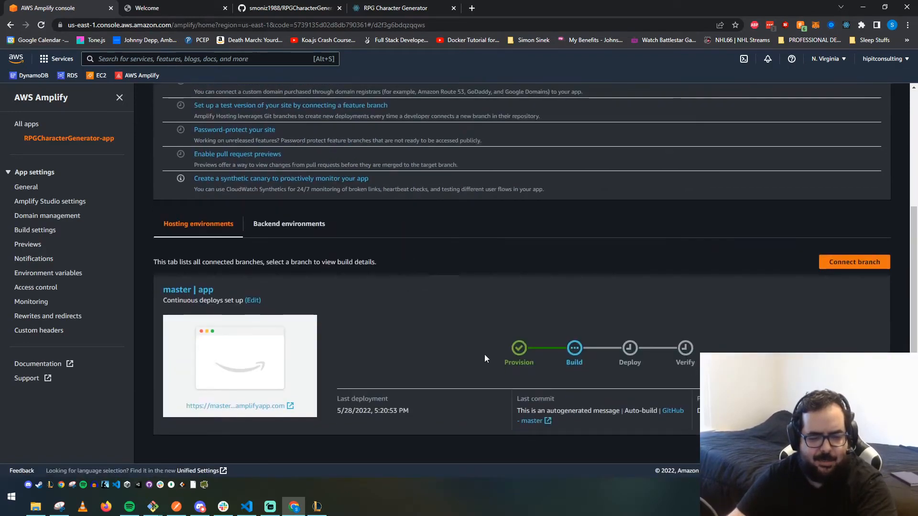
- Browse through each of the app settings pages, from General through Rewrites and redirects
{"action": "left_click", "coordinate": [24, 187]}
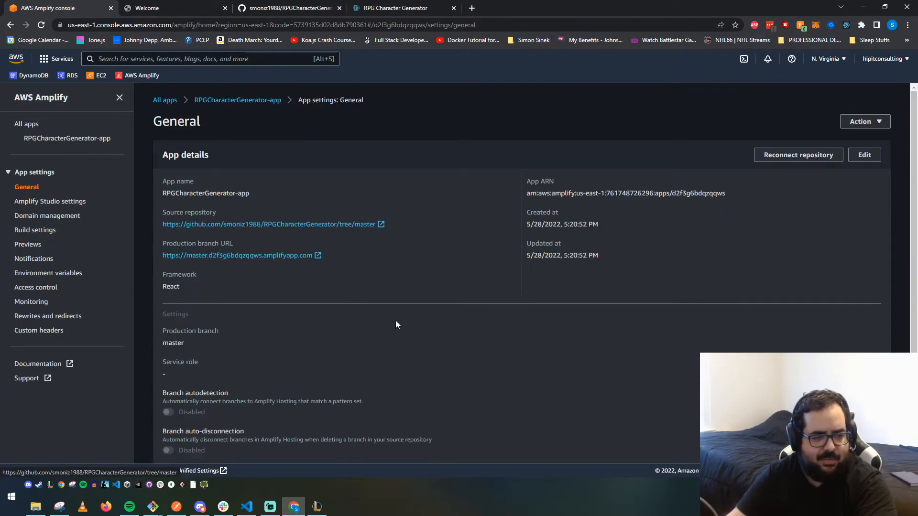
{"action": "scroll", "coordinate": [373, 277], "scroll_direction": "down", "scroll_amount": 1}
{"action": "scroll", "coordinate": [334, 316], "scroll_direction": "down", "scroll_amount": 2}
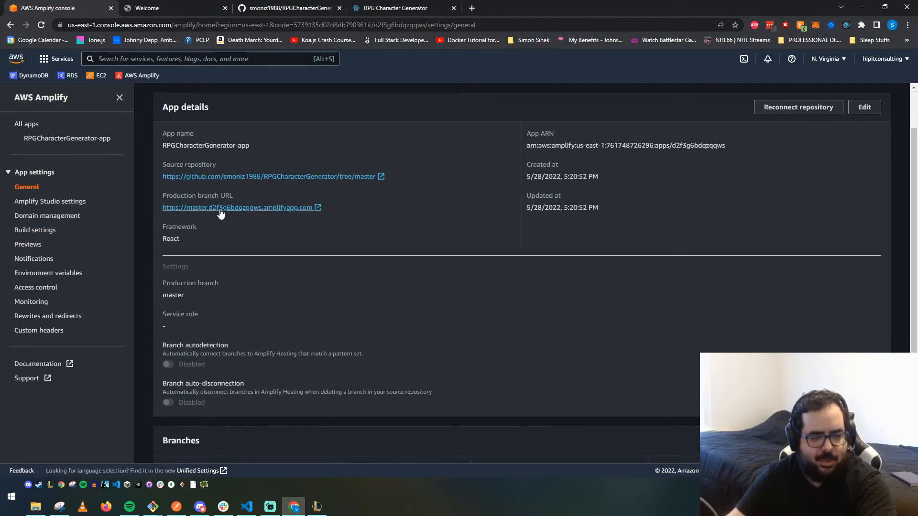
{"action": "left_click", "coordinate": [38, 202]}
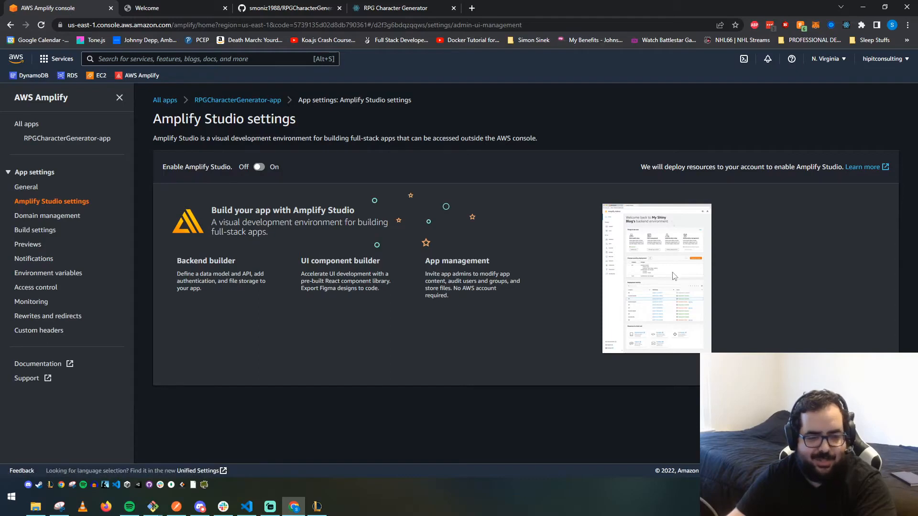
{"action": "left_click", "coordinate": [40, 216]}
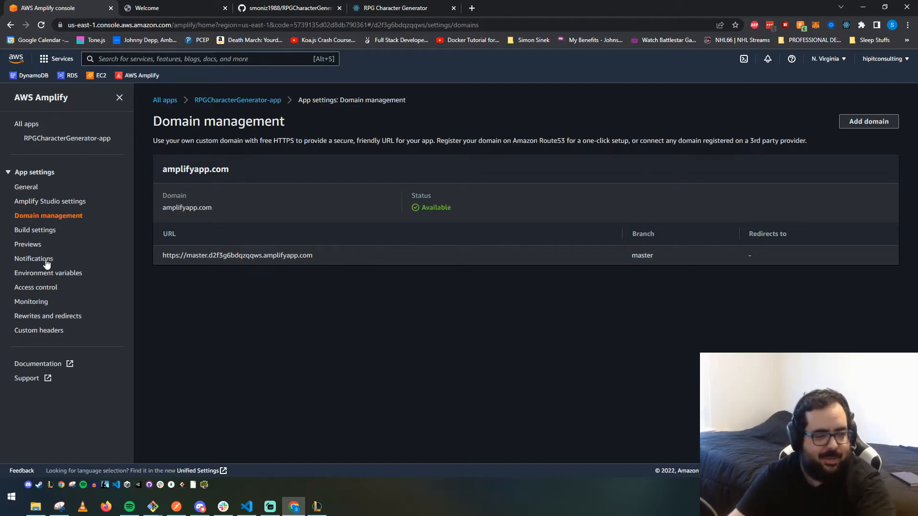
{"action": "left_click", "coordinate": [37, 232]}
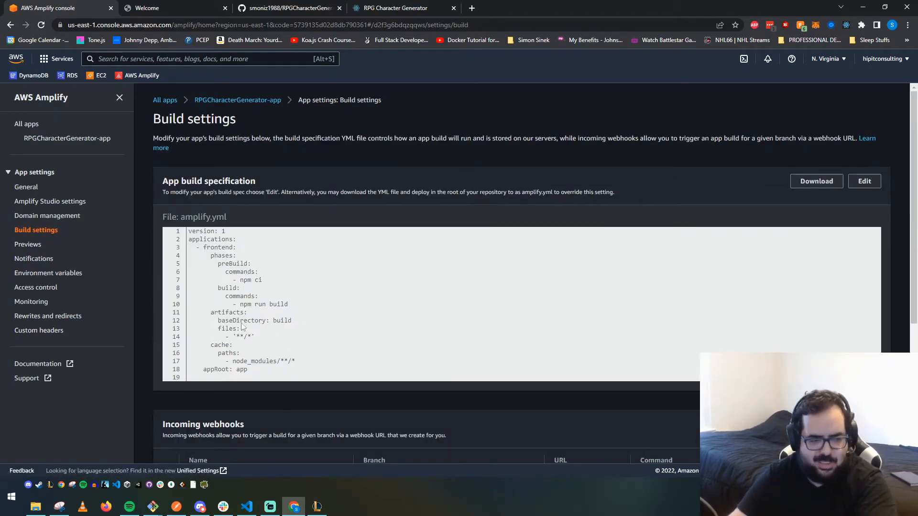
{"action": "left_click", "coordinate": [30, 244]}
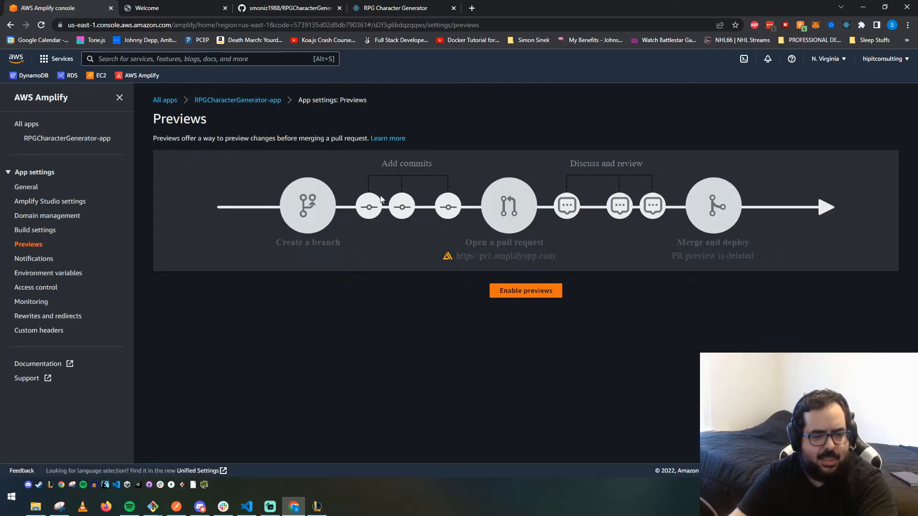
{"action": "left_click", "coordinate": [42, 261]}
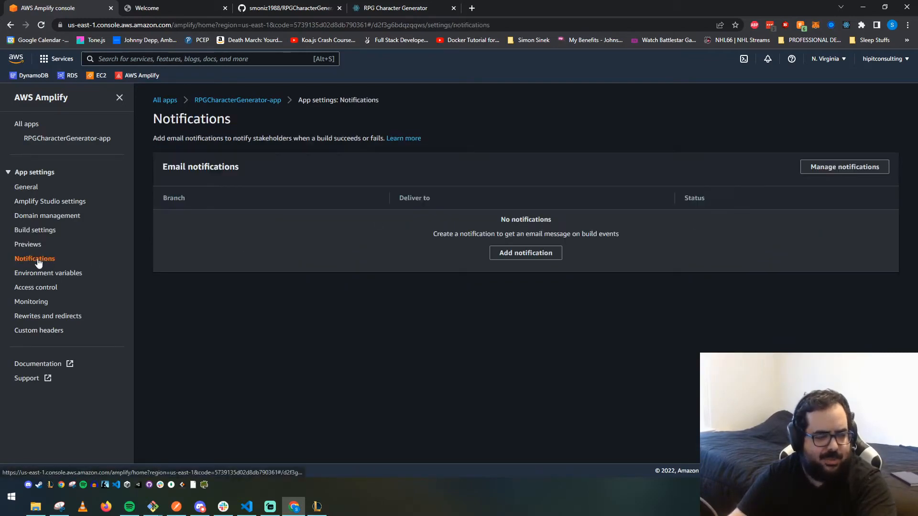
{"action": "left_click", "coordinate": [44, 275]}
{"action": "left_click", "coordinate": [39, 292]}
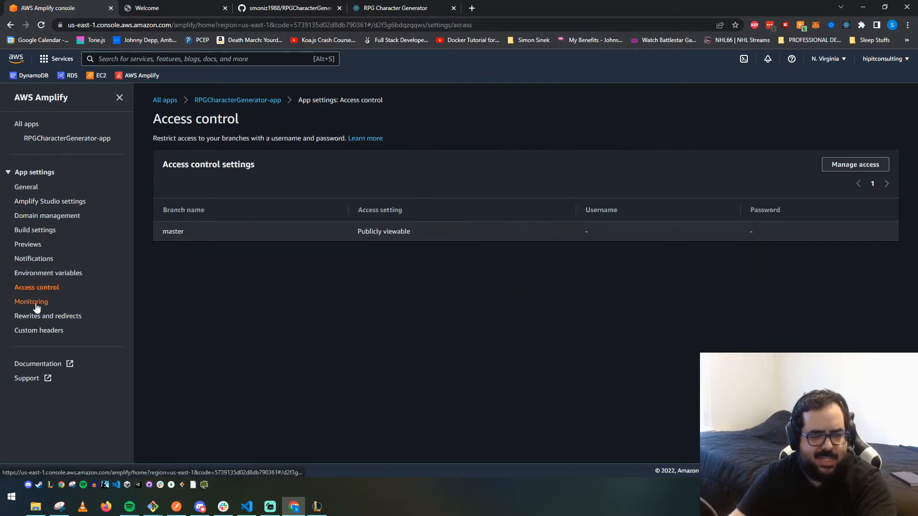
{"action": "left_click", "coordinate": [35, 303]}
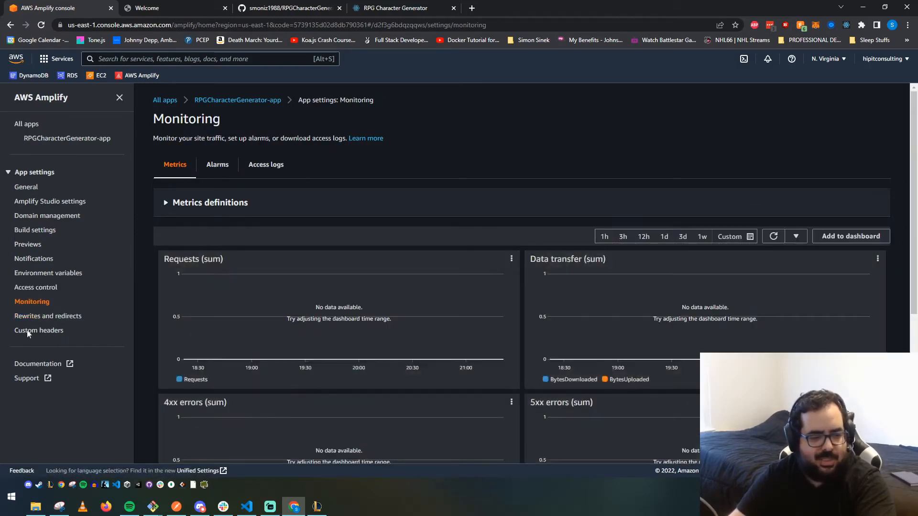
{"action": "left_click", "coordinate": [37, 317]}
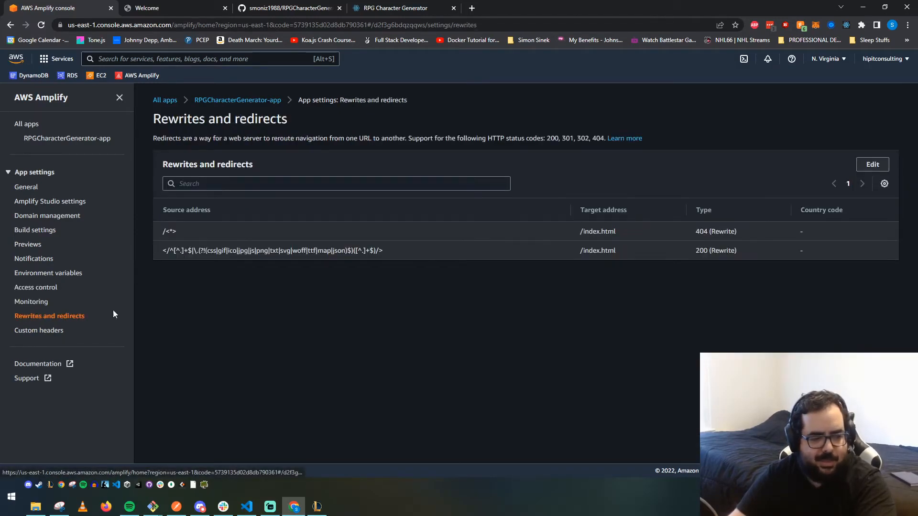
{"action": "left_click", "coordinate": [35, 187]}
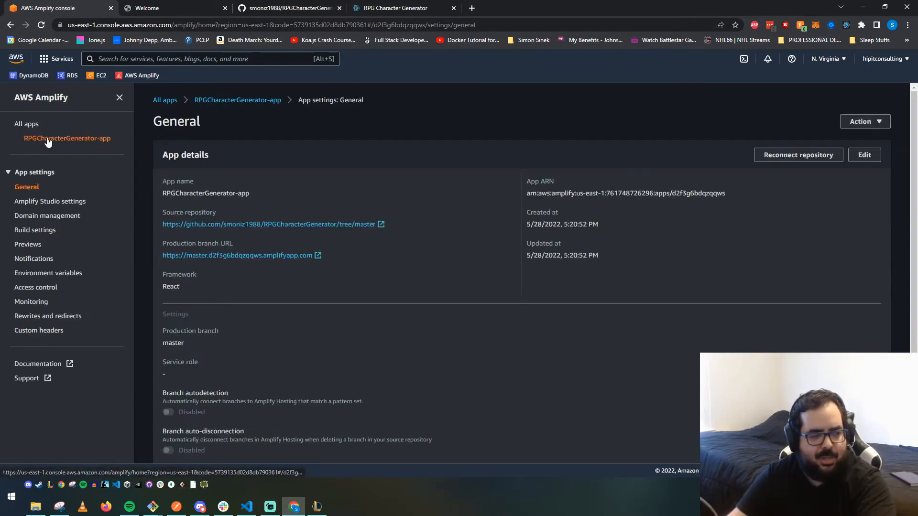
- Go back to the app homepage and open the master branch's deployed amplifyapp.com URL
{"action": "left_click", "coordinate": [79, 138]}
{"action": "scroll", "coordinate": [588, 386], "scroll_direction": "down", "scroll_amount": 1}
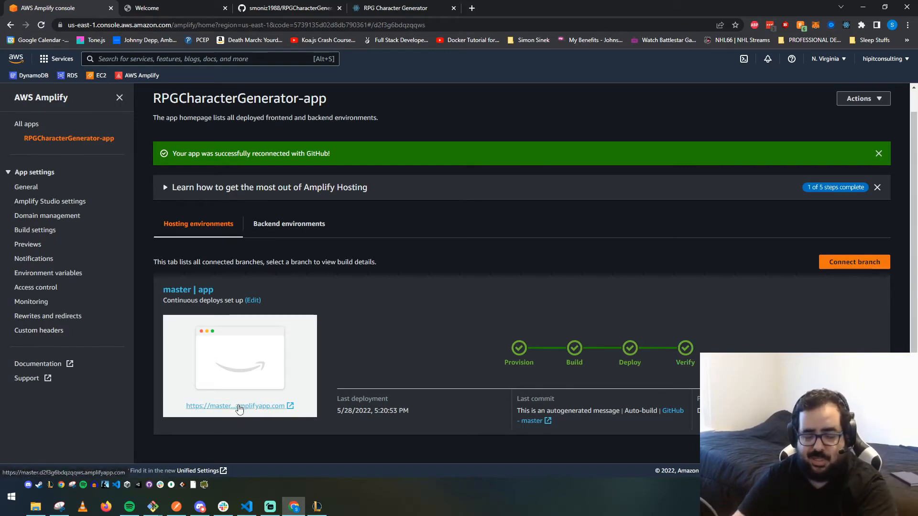
{"action": "left_click", "coordinate": [238, 410]}
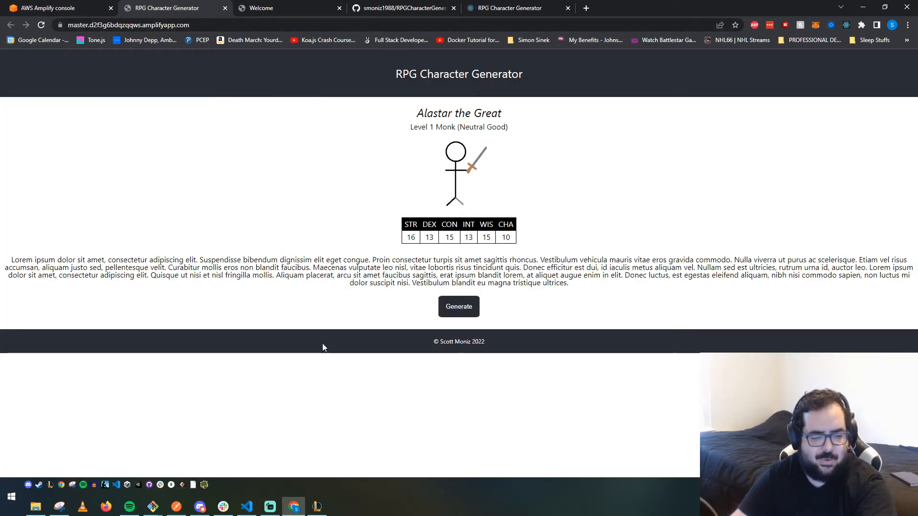
- Switch to VS Code and set the header h1 font-size in App.css to 32px, then save the file
{"action": "left_click", "coordinate": [246, 507]}
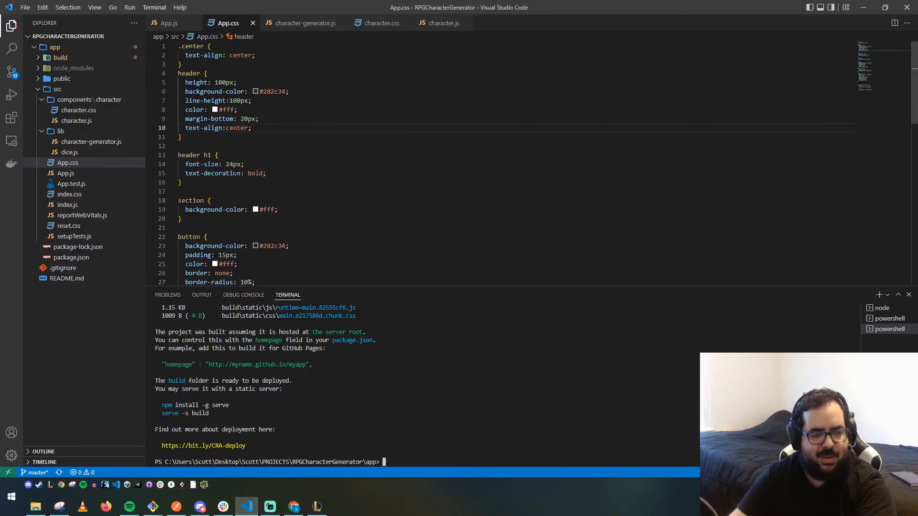
{"action": "left_click_drag", "start_coordinate": [233, 164], "coordinate": [226, 164]}
{"action": "type", "text": "32"}
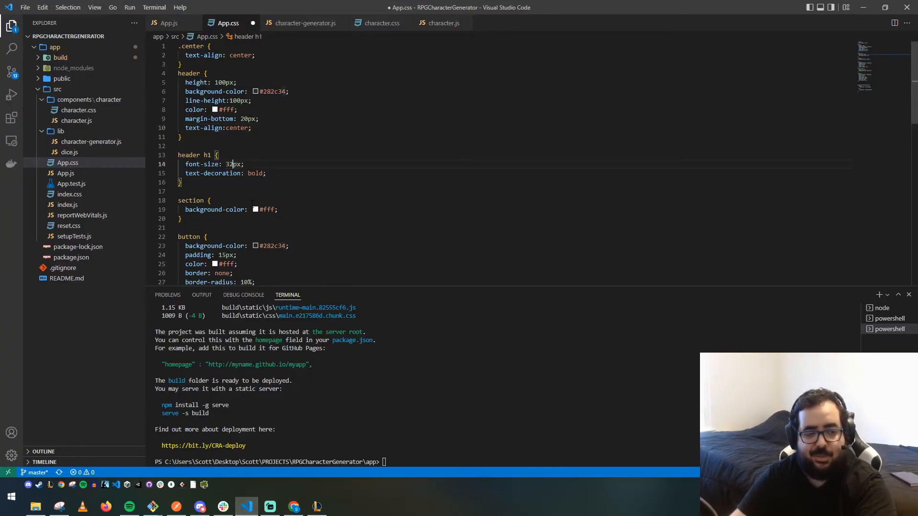
{"action": "key", "text": "ctrl+s"}
- Stage all changes with git add . in the terminal and commit them with the message "Changed Header Size"
{"action": "left_click", "coordinate": [343, 401]}
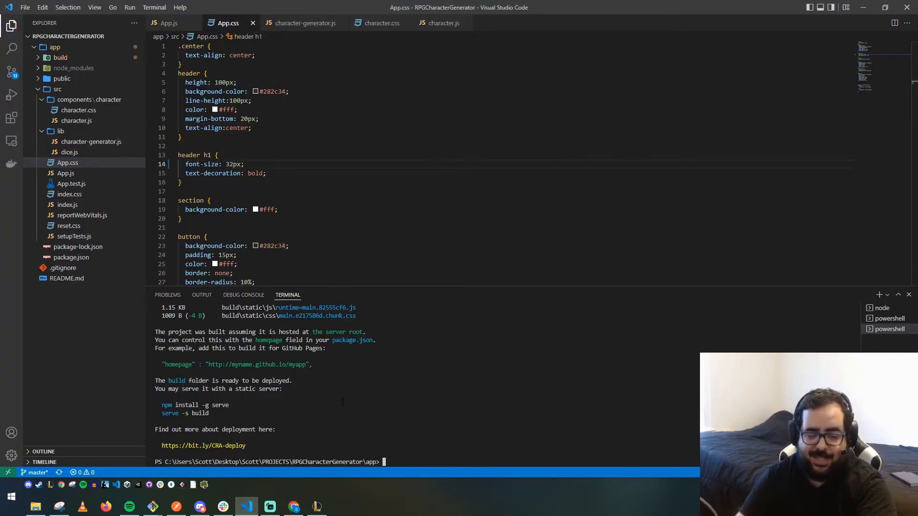
{"action": "type", "text": "got"}
{"action": "key", "text": "BackSpace"}
{"action": "key", "text": "BackSpace"}
{"action": "type", "text": "it add ."}
{"action": "key", "text": "Return"}
{"action": "type", "text": "git commi"}
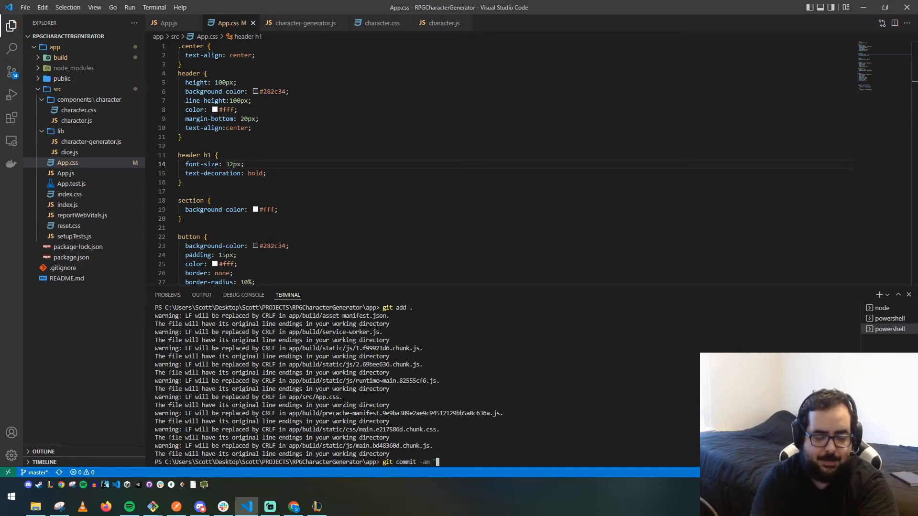
{"action": "type", "text": "t -am \"Ch"}
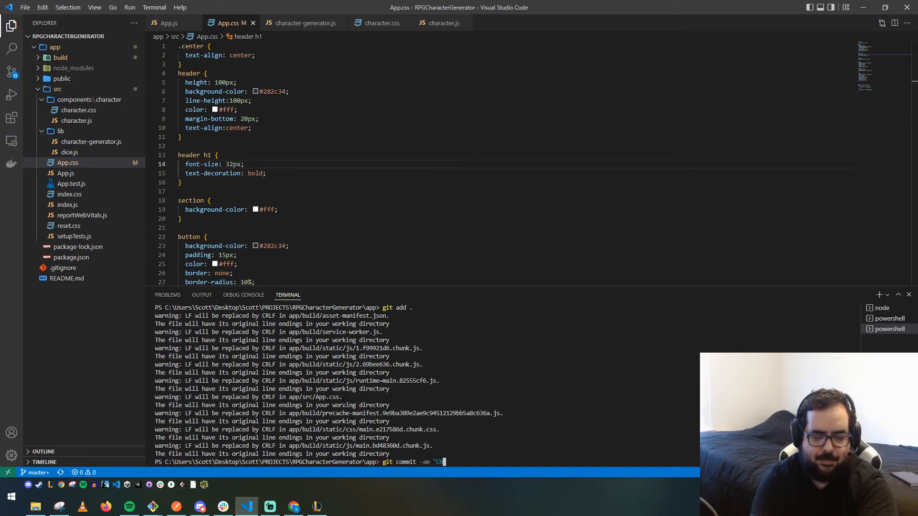
{"action": "type", "text": "anged Header Size\""}
{"action": "key", "text": "Return"}
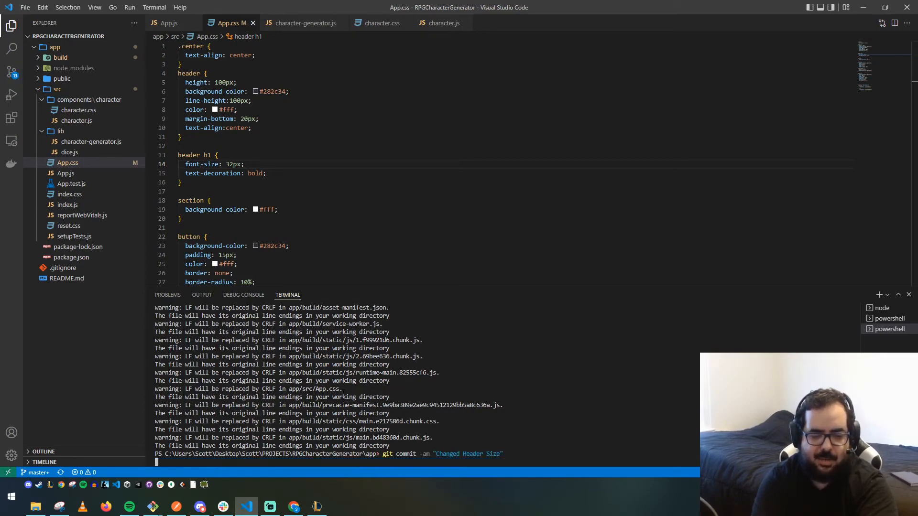
- Push the commit to GitHub and switch back to the Amplify console's app page
{"action": "type", "text": "git push"}
{"action": "key", "text": "Return"}
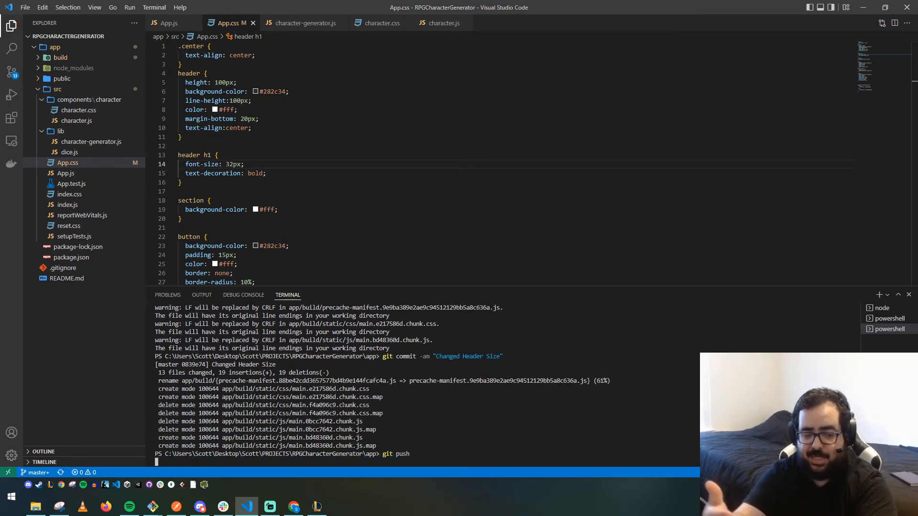
{"action": "key", "text": "alt+Tab"}
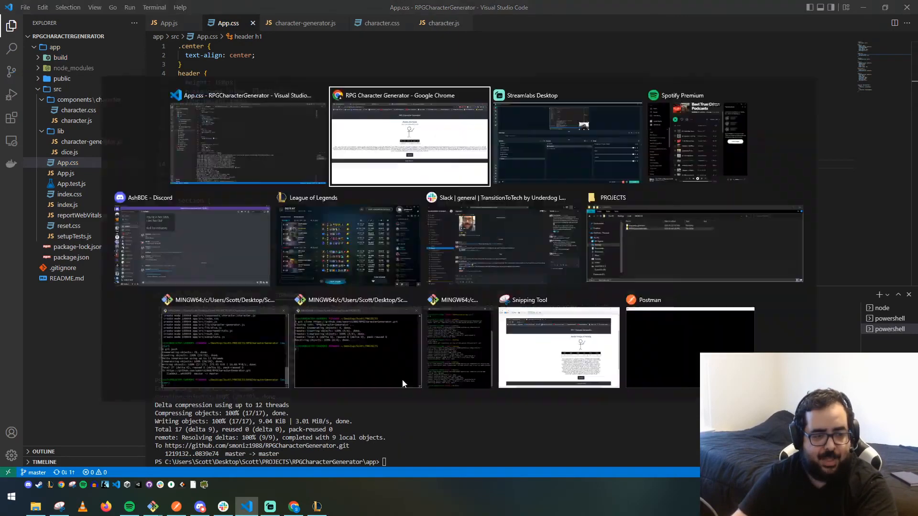
{"action": "left_click", "coordinate": [43, 9]}
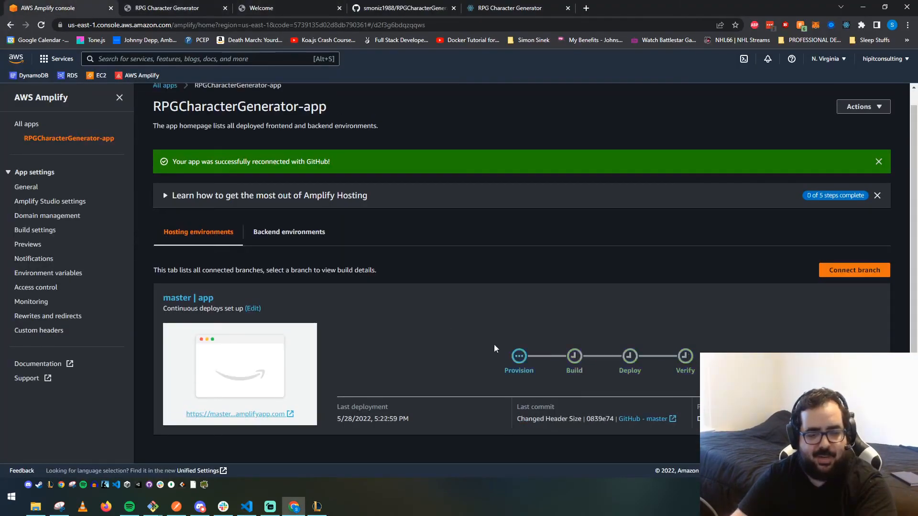